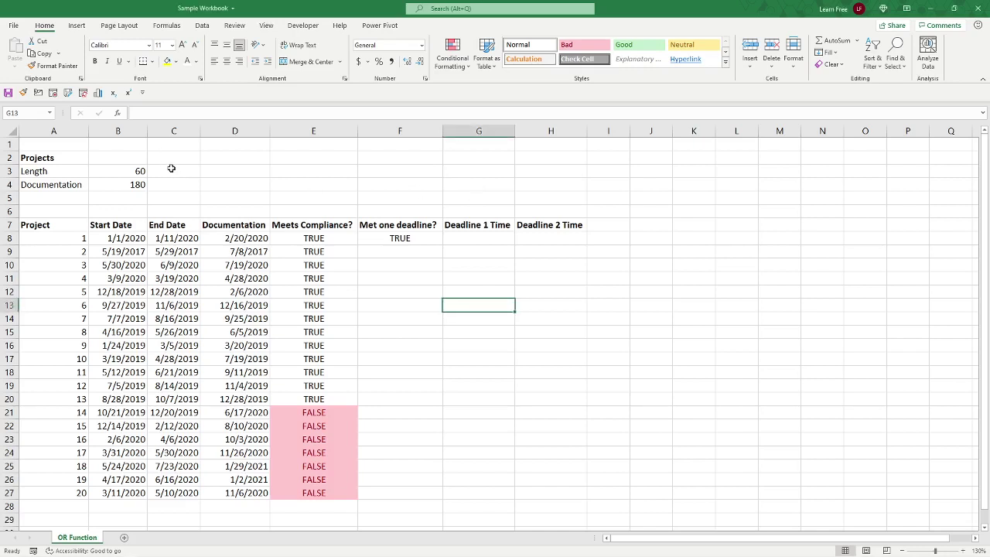
- Examine the Meets Compliance formulas and the results for projects 14 to 20 beside the Met one deadline column
click(287, 240)
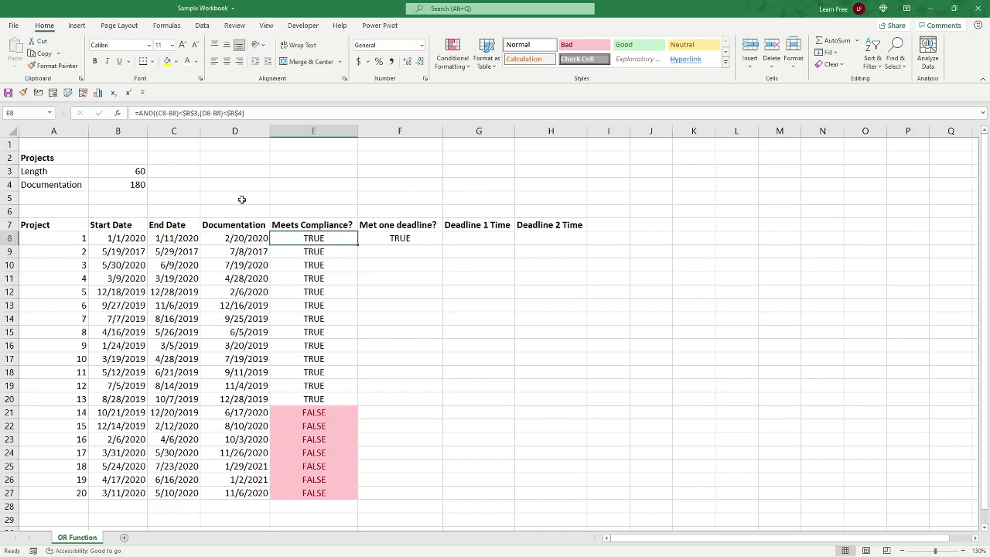
click(370, 275)
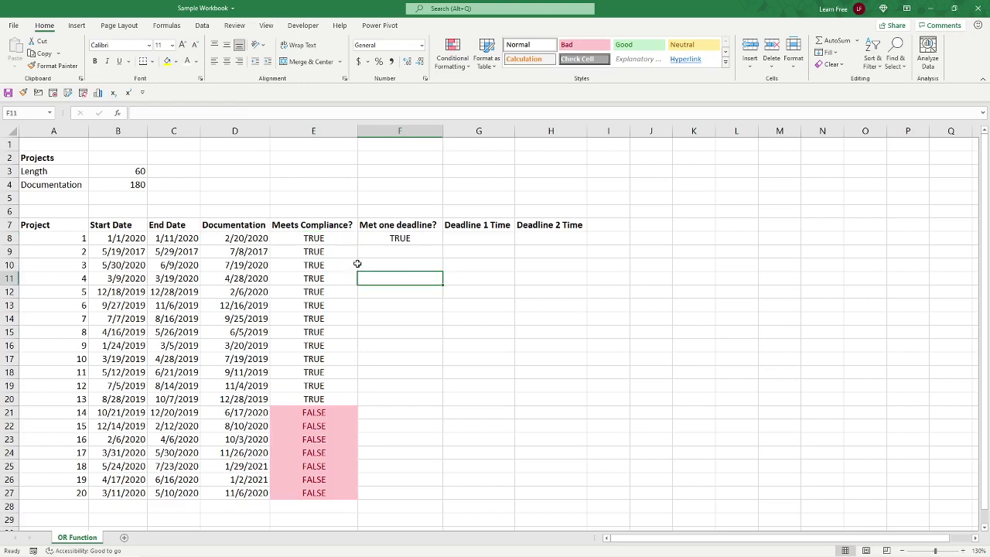
click(351, 260)
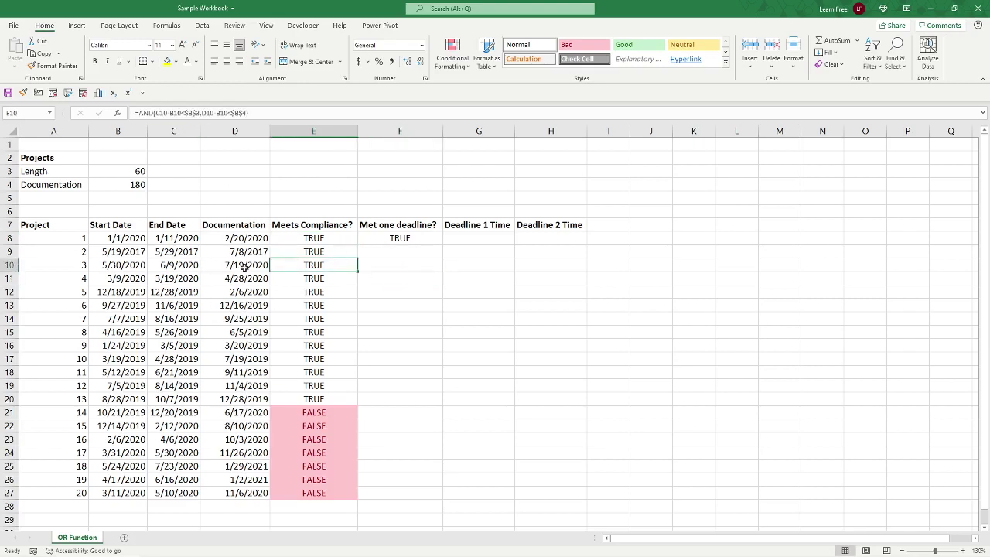
click(360, 277)
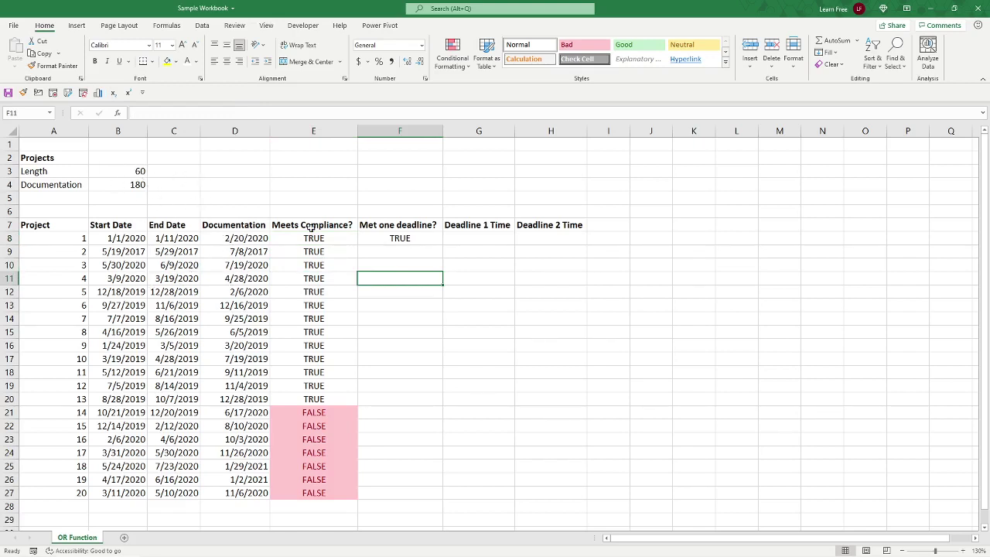
click(341, 235)
drag(341, 234, 342, 493)
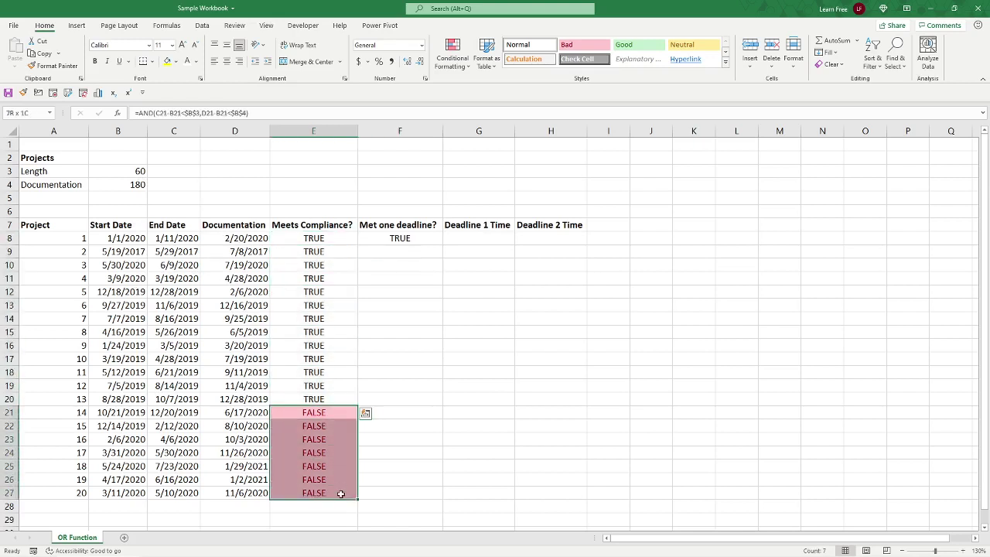
click(413, 239)
click(417, 251)
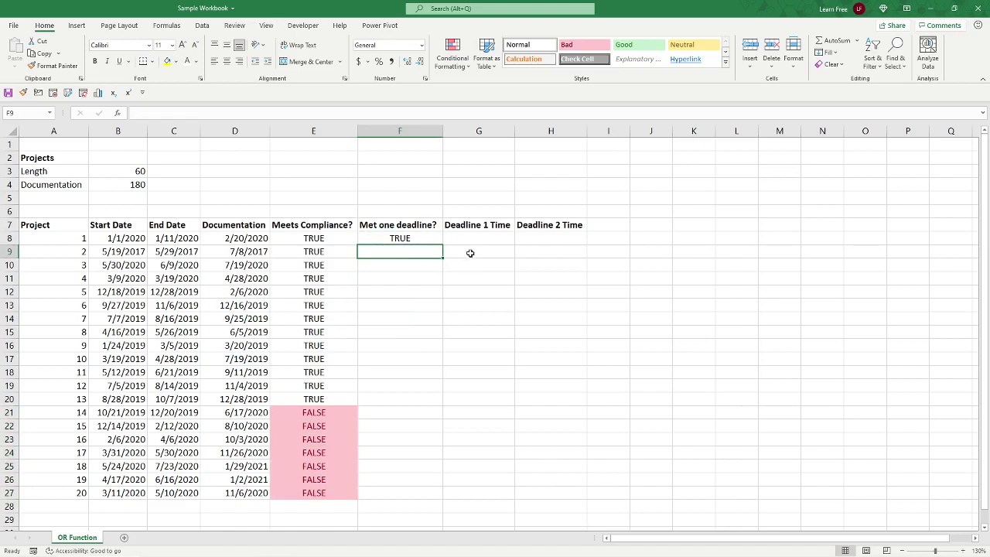
drag(337, 413, 337, 495)
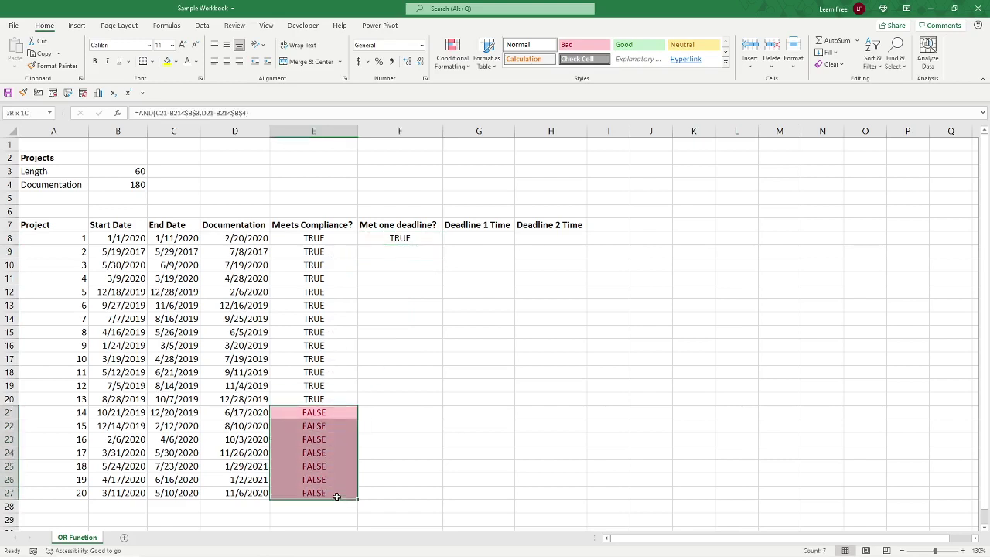
click(464, 360)
- Start an OR formula in F9 with C9-B9<$B$3 as the first condition, using an absolute reference to the Length limit
click(418, 251)
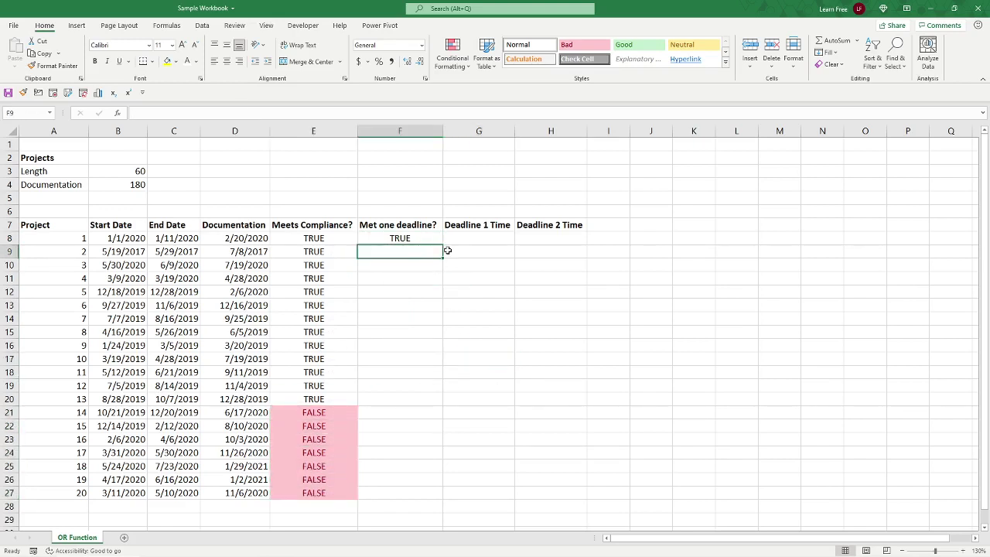
key(BackSpace)
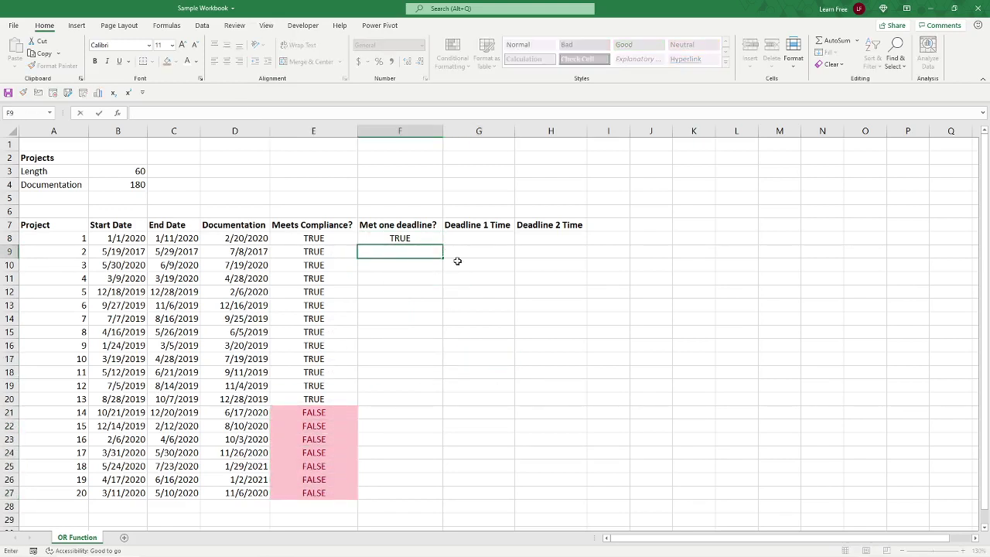
text(=or)
key(Tab)
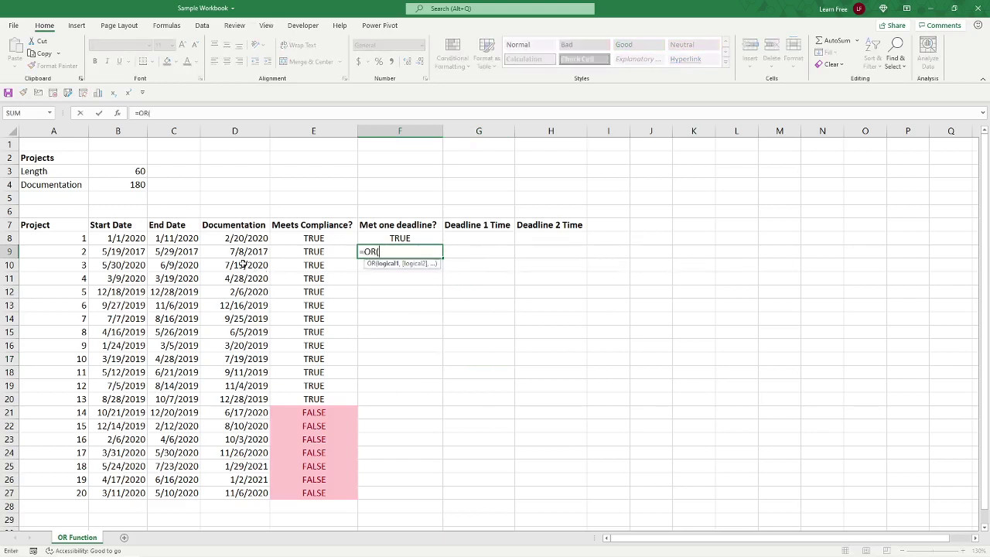
click(189, 251)
text(-)
click(124, 252)
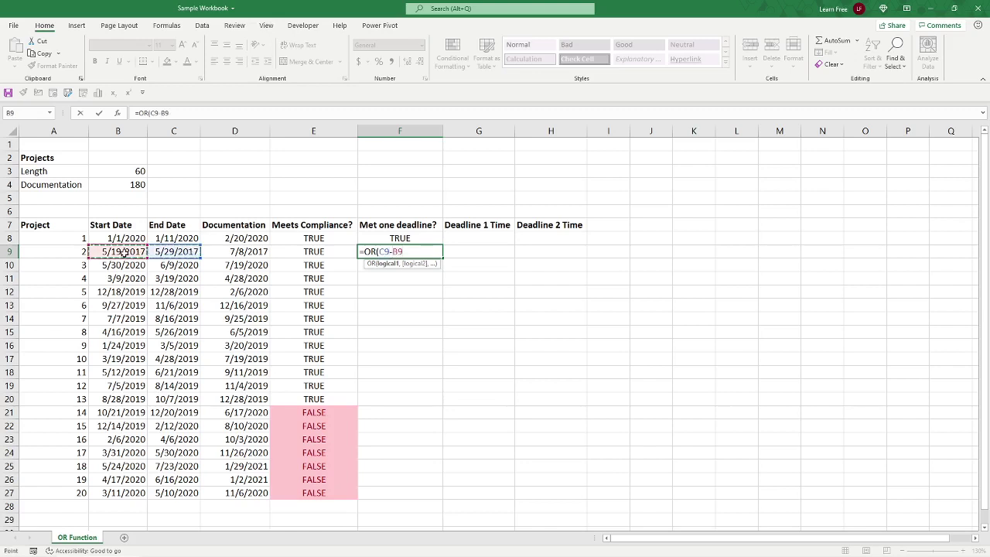
text(<)
click(124, 172)
key(F4)
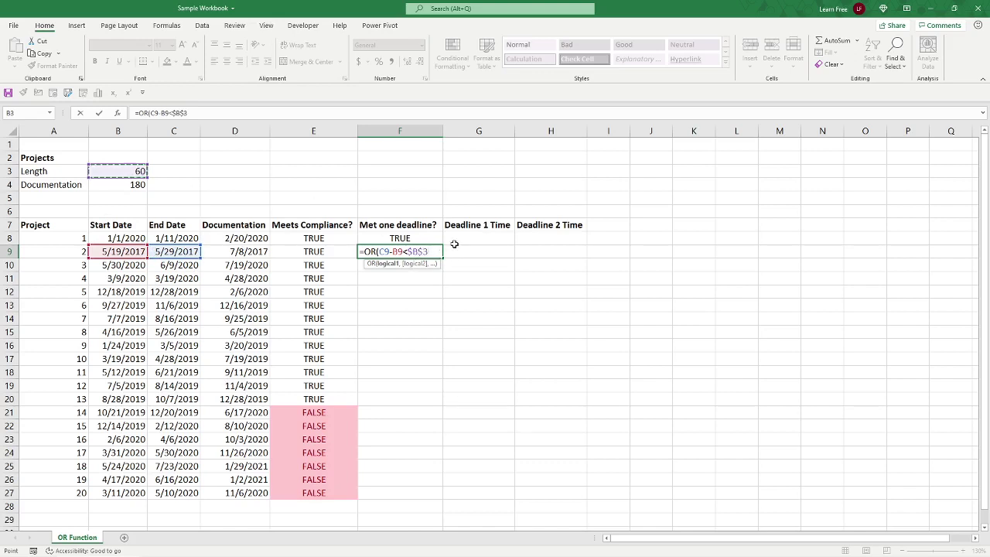
- Complete the OR formula in F9 with D9-B9<$B$4 as the second condition and fill it down to F27
text(,)
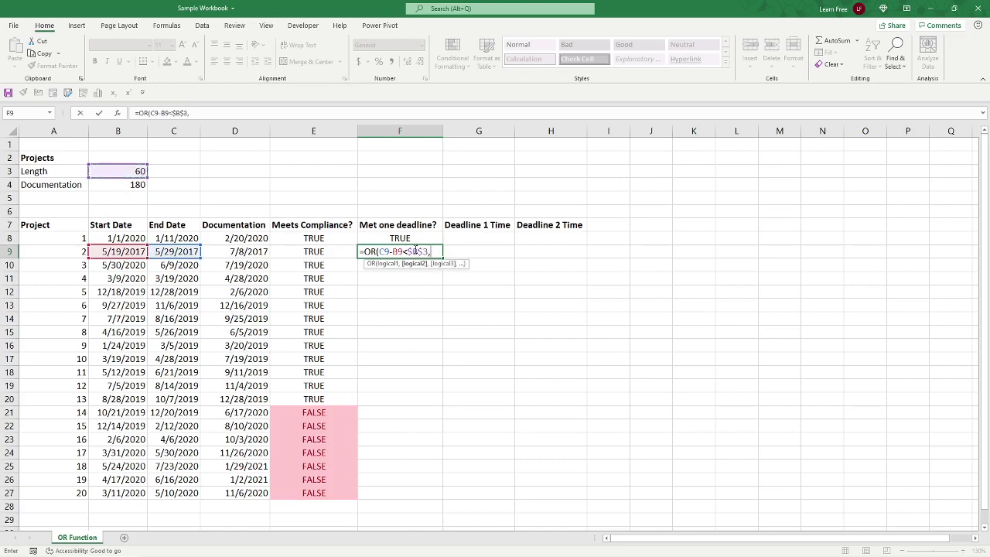
click(229, 251)
text(-)
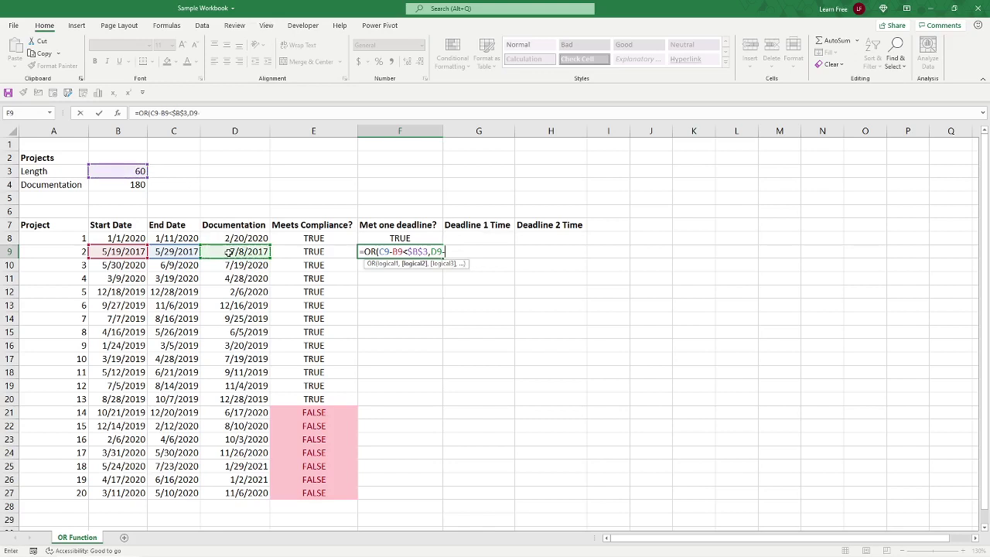
click(113, 253)
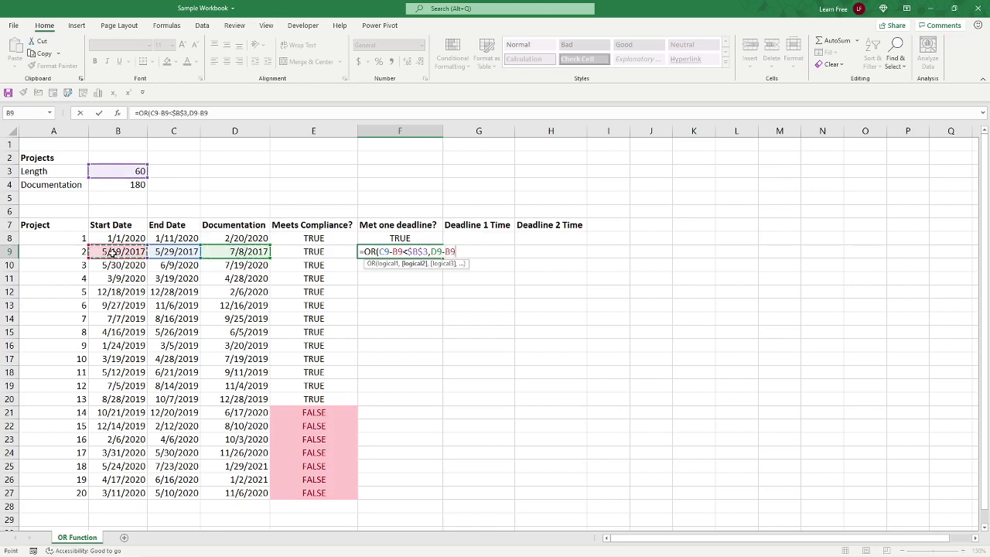
text(<)
click(116, 184)
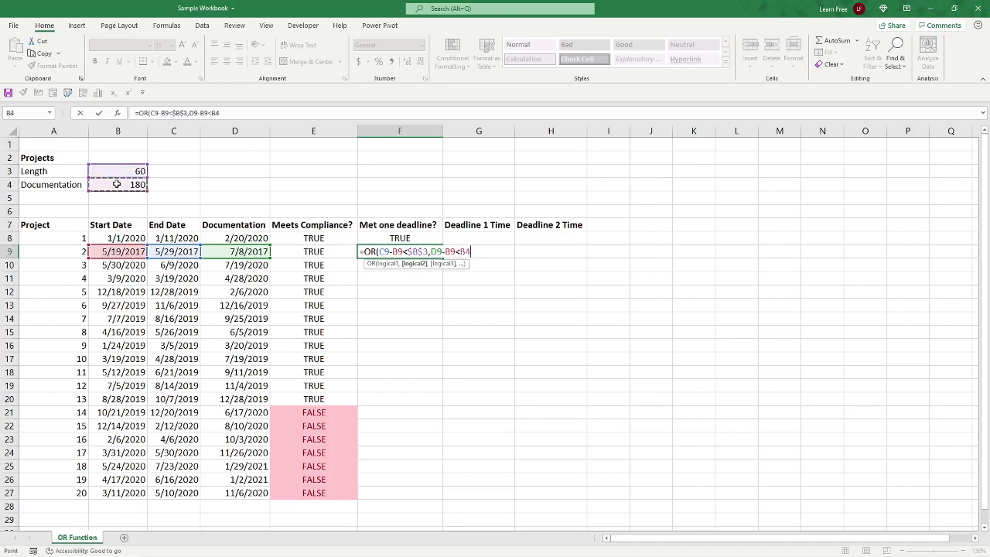
key(F4)
text())
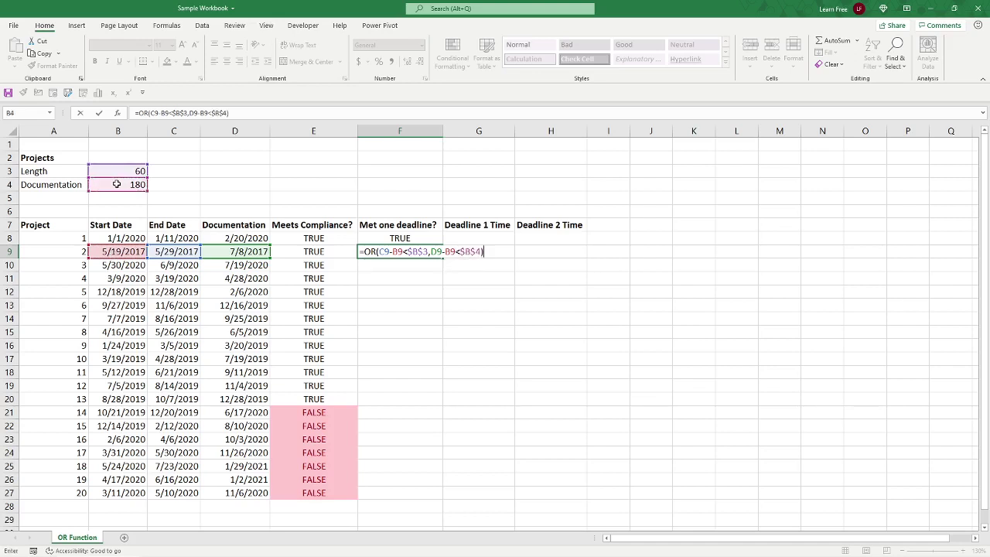
key(Return)
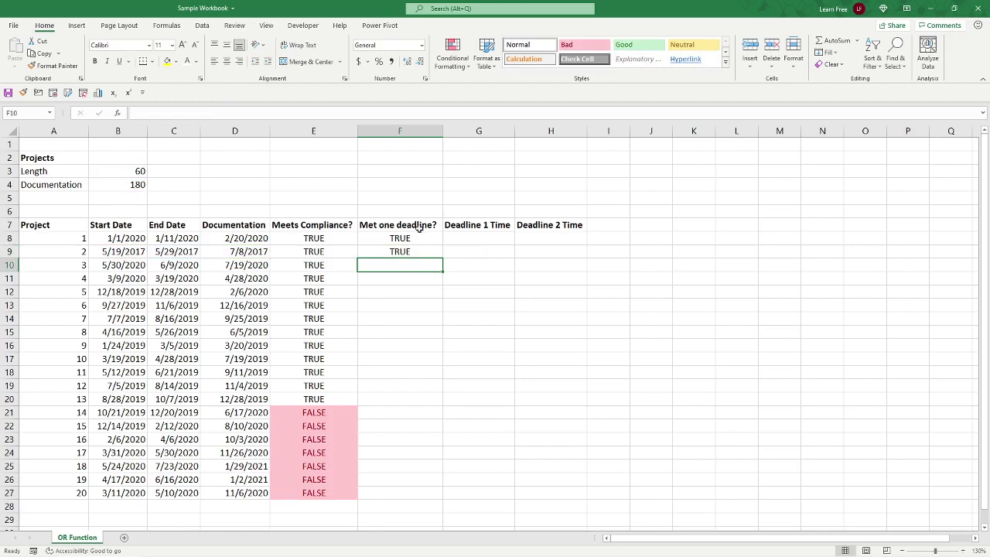
click(421, 253)
double_click(442, 258)
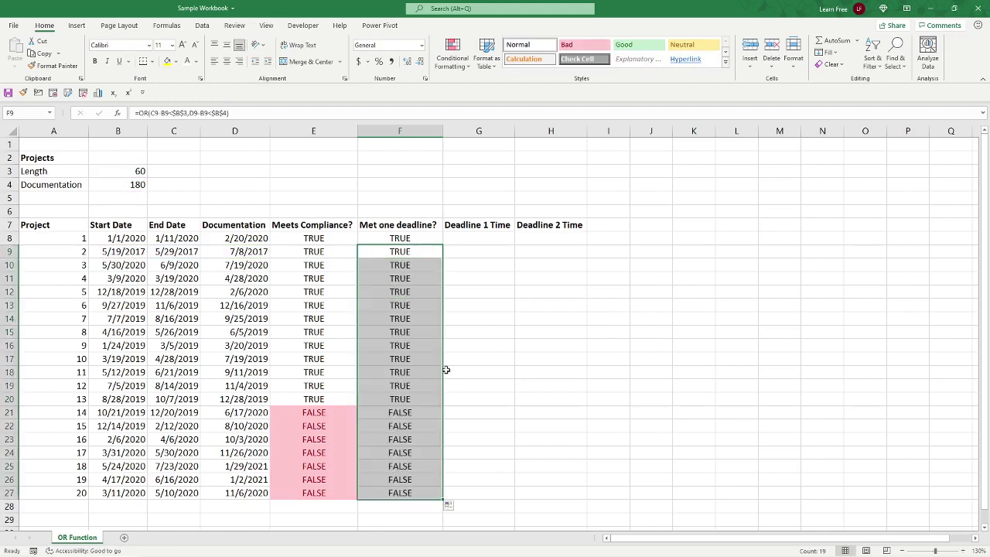
- Compare the Meets Compliance and Met one deadline results and formulas for projects 14 to 20
drag(426, 412, 424, 492)
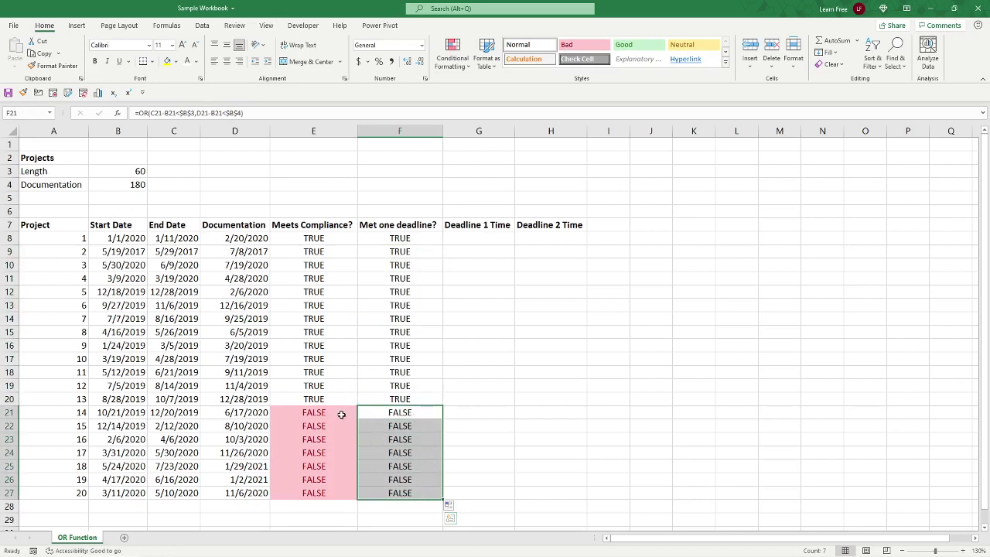
drag(337, 412, 340, 493)
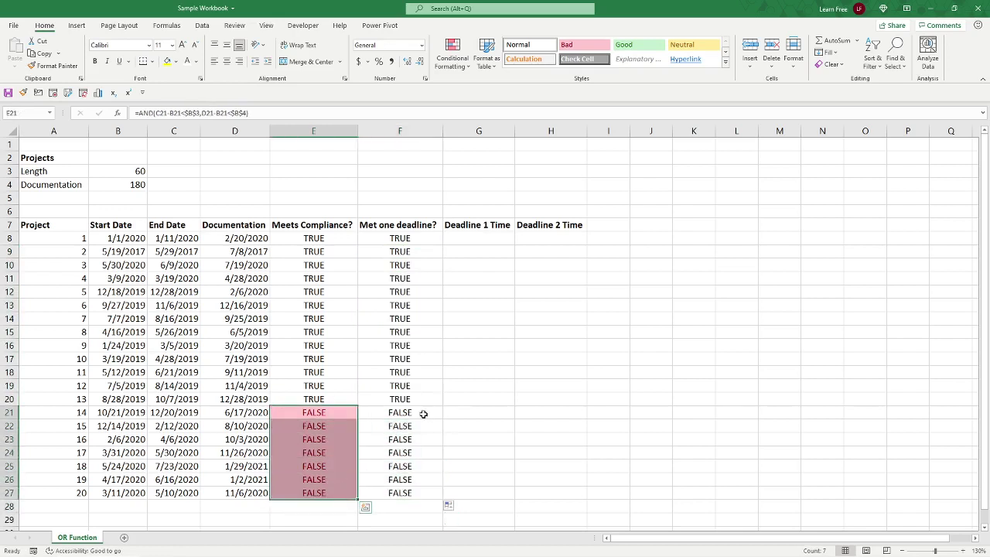
drag(420, 410, 424, 491)
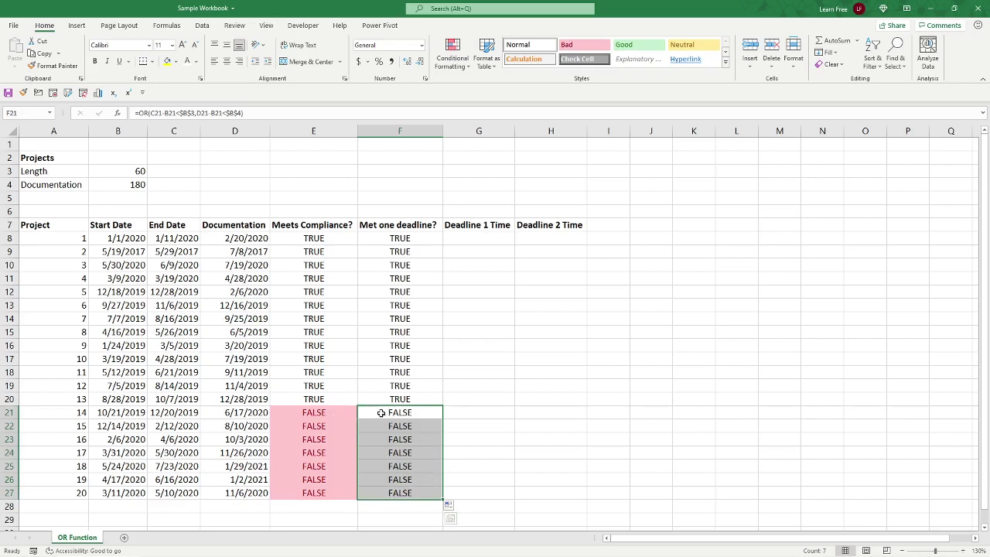
click(339, 416)
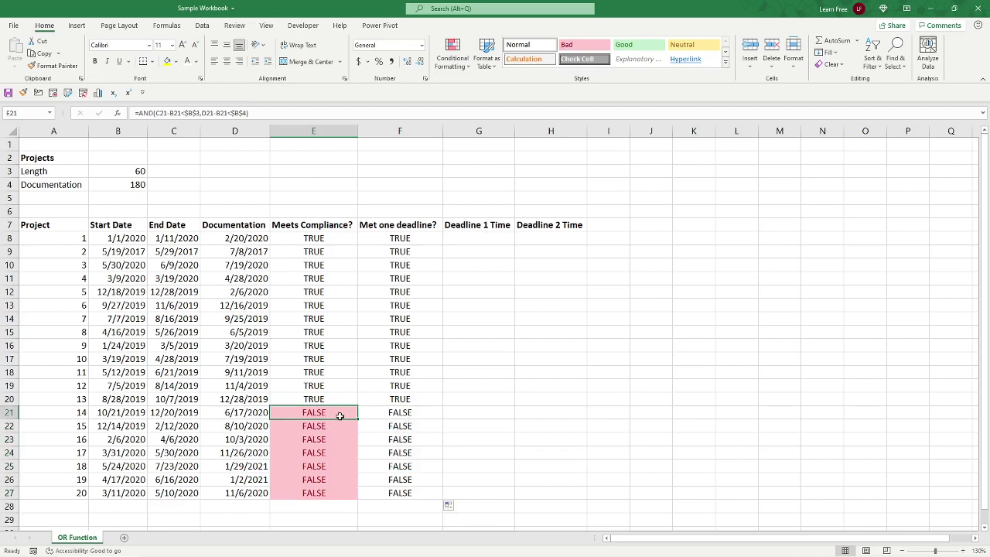
click(364, 412)
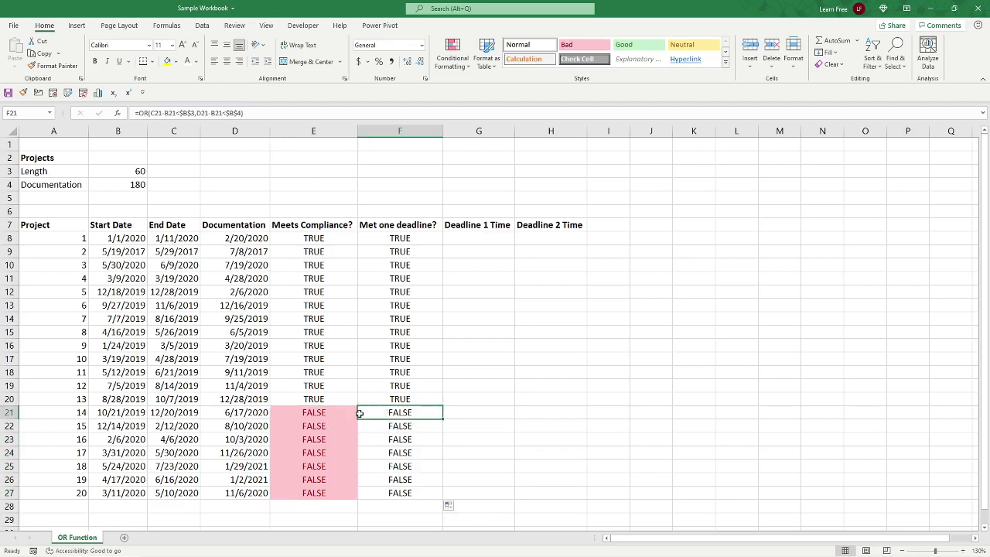
click(332, 413)
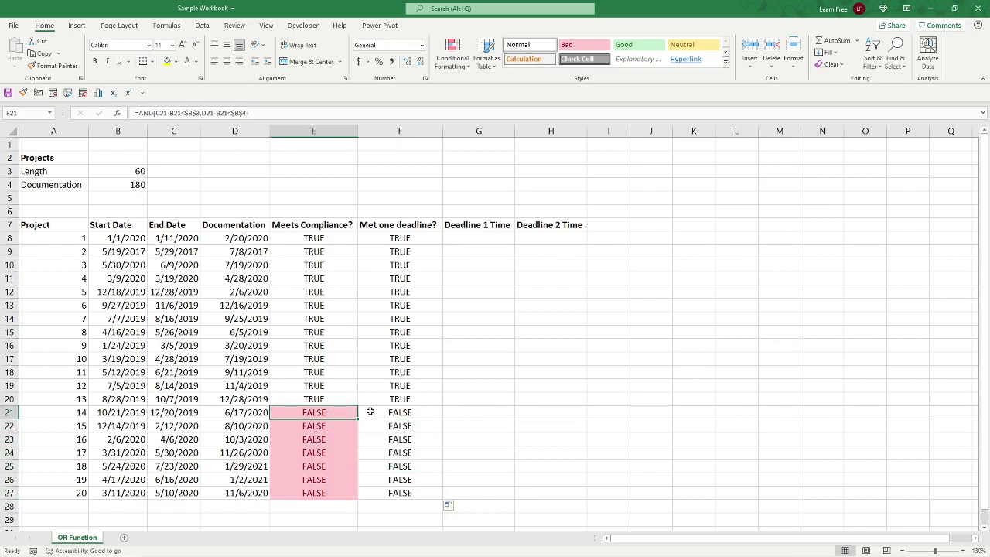
drag(371, 412, 376, 486)
drag(340, 415, 342, 486)
drag(384, 415, 374, 494)
click(484, 418)
- Calculate the Deadline 1 Time for project 1 in G8 with the formula =C8-B8
click(457, 239)
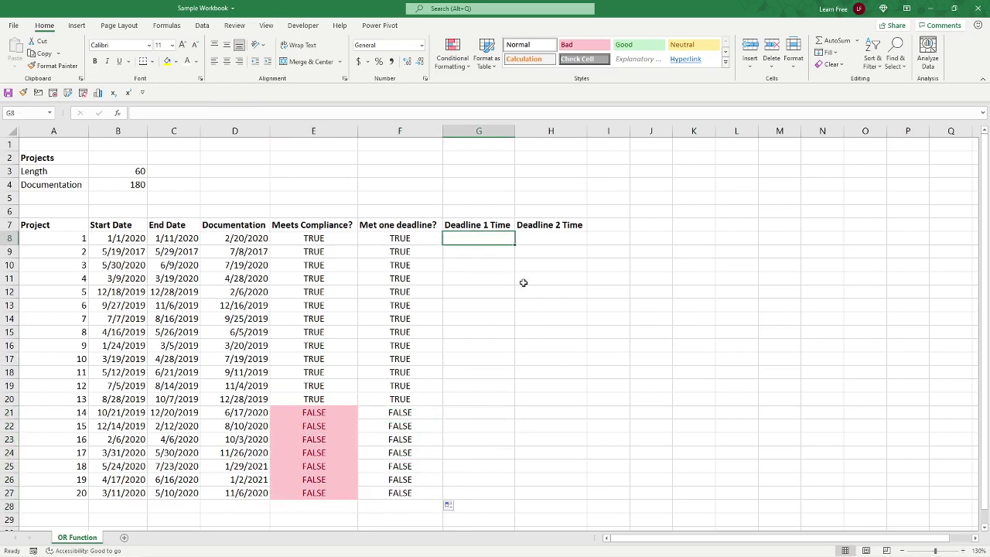
text(=)
key(Left)
key(Left)
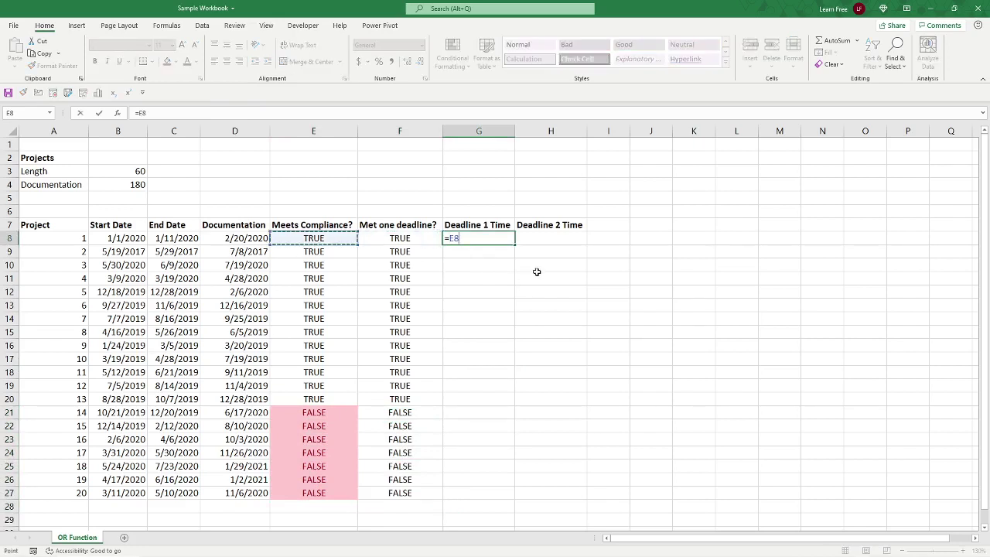
key(Left)
key(Left)
text(-)
key(Left)
key(Left)
key(Left)
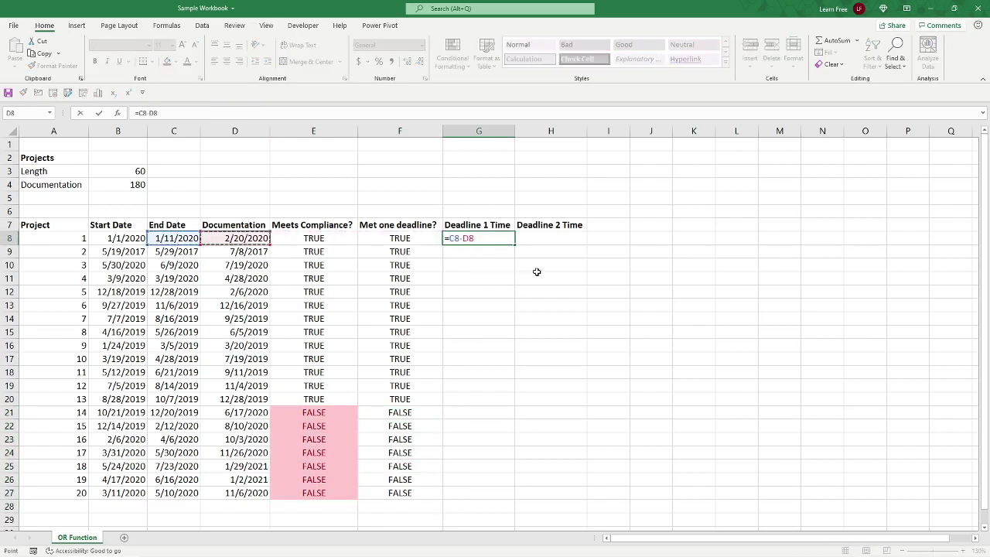
key(Return)
- Calculate the Deadline 2 Time for project 1 in H8 with the formula =D8-B8
key(Up)
key(Right)
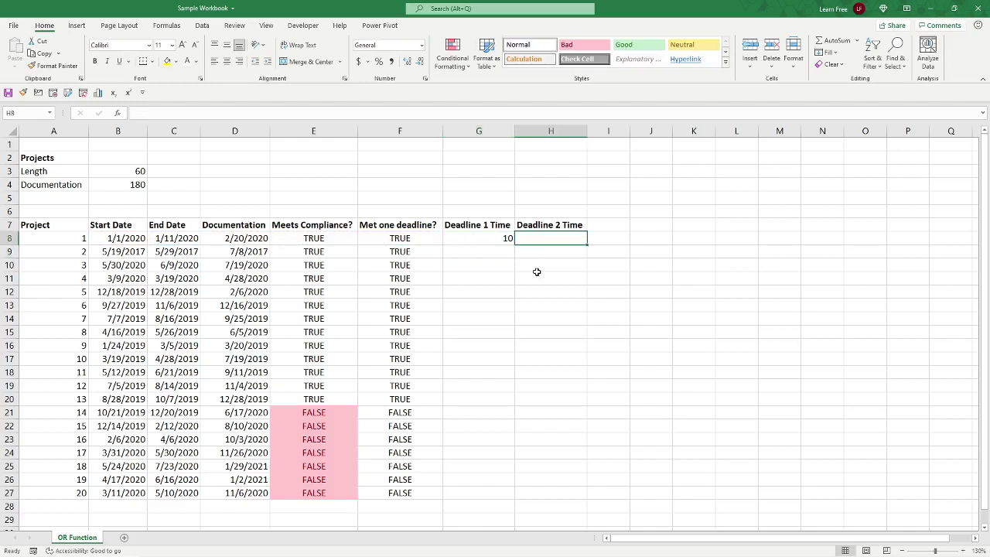
text(=)
key(Left)
key(Left)
key(Left)
key(Left)
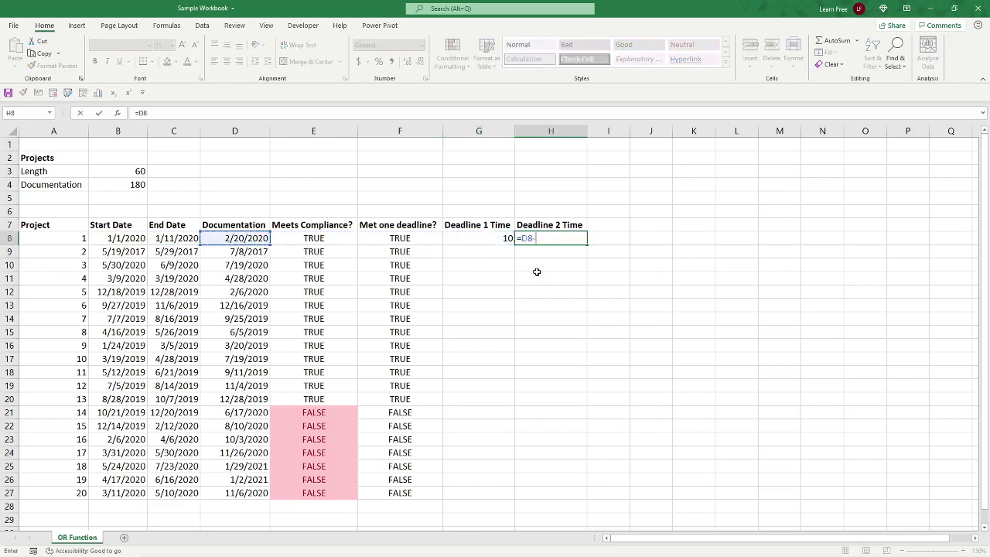
text(-)
key(Left)
key(Left)
key(Left)
key(Left)
key(Left)
key(Left)
key(Return)
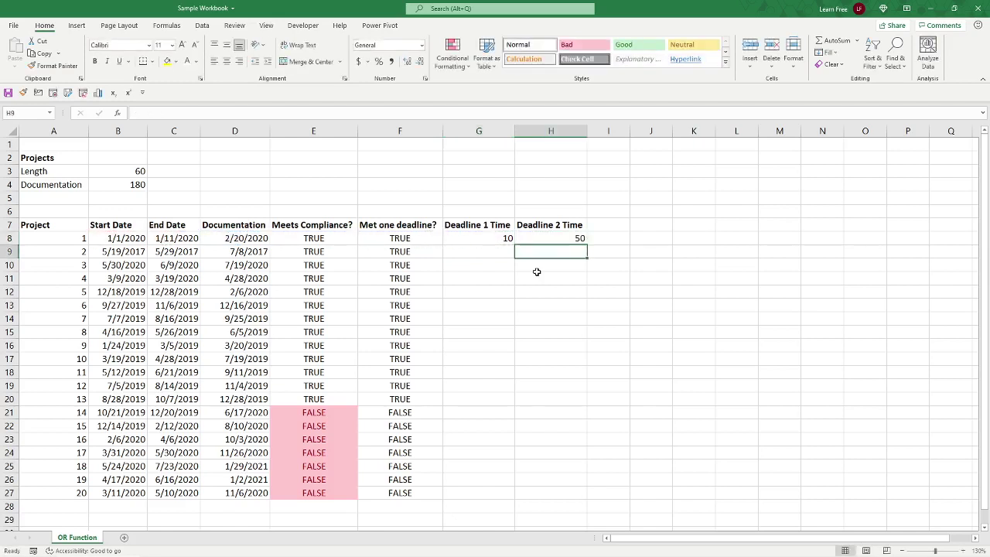
- Fill the G8 and H8 deadline time formulas down to row 27 and examine both deadline times for projects 14 to 20
drag(497, 240, 576, 240)
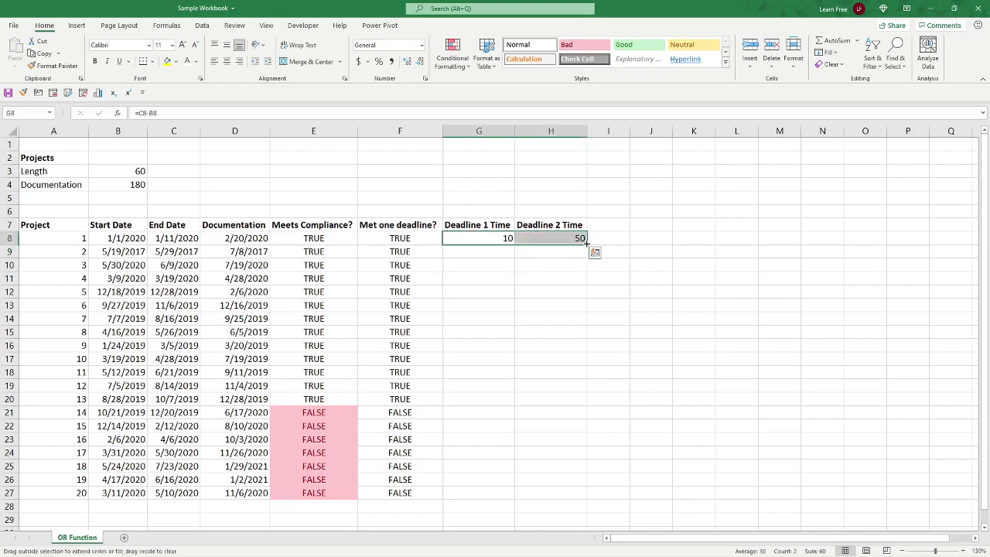
double_click(587, 243)
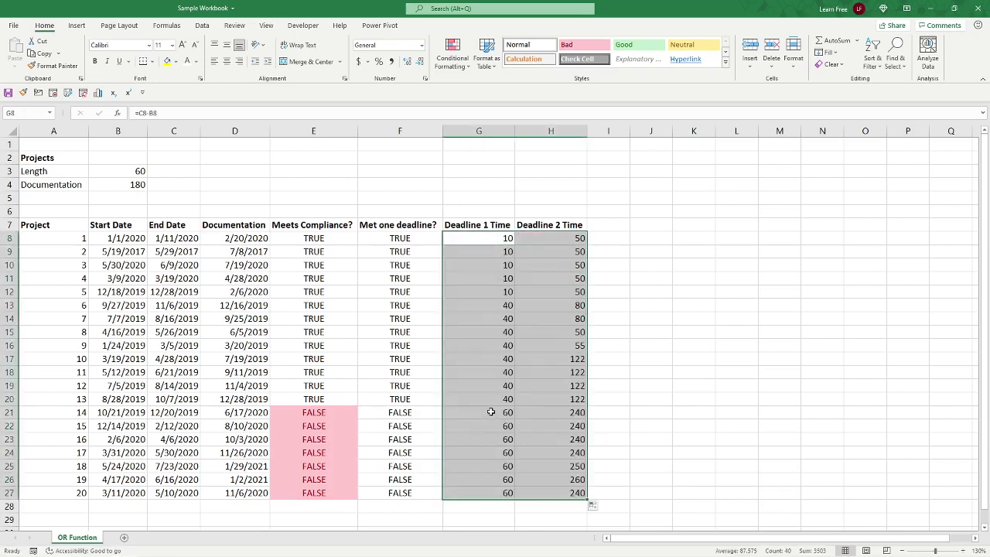
drag(490, 412, 496, 489)
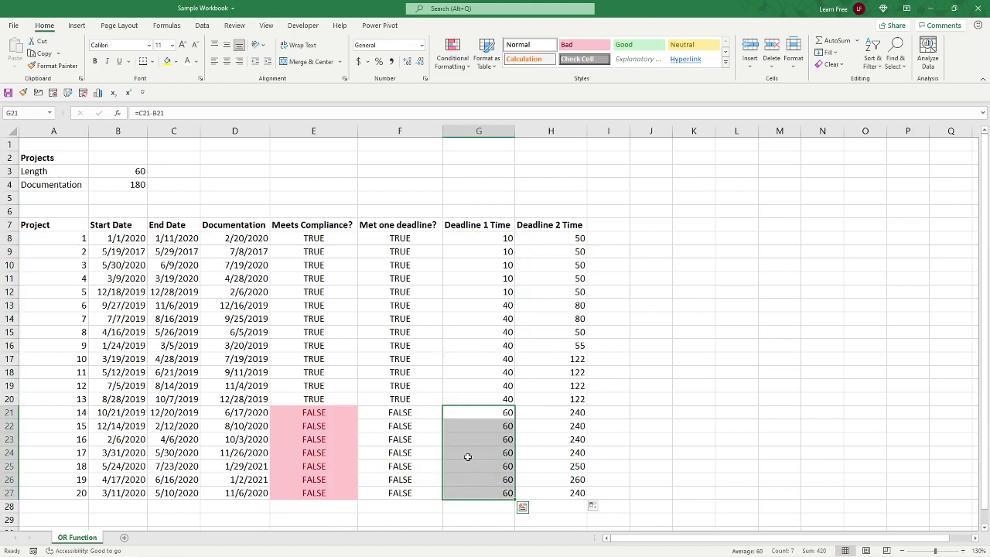
click(550, 416)
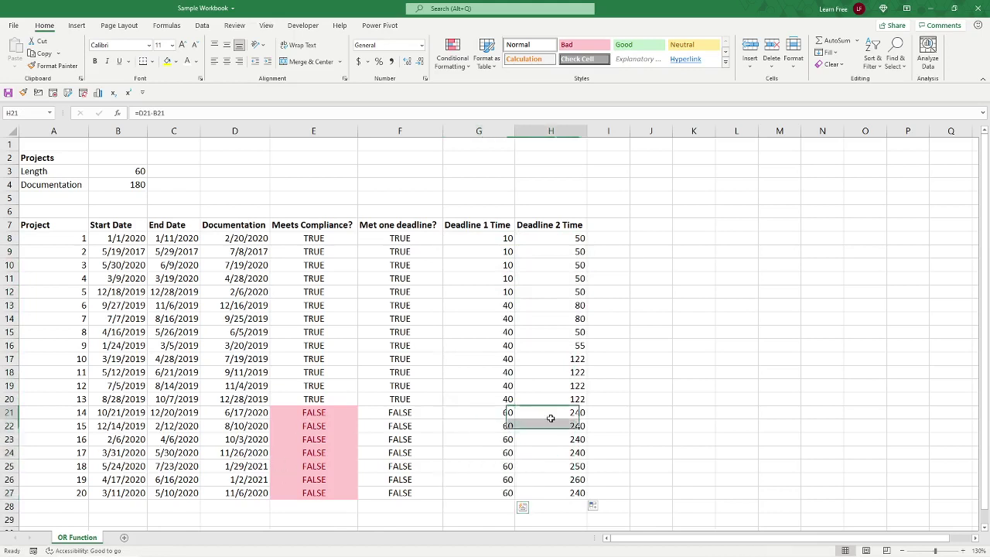
drag(550, 417, 552, 491)
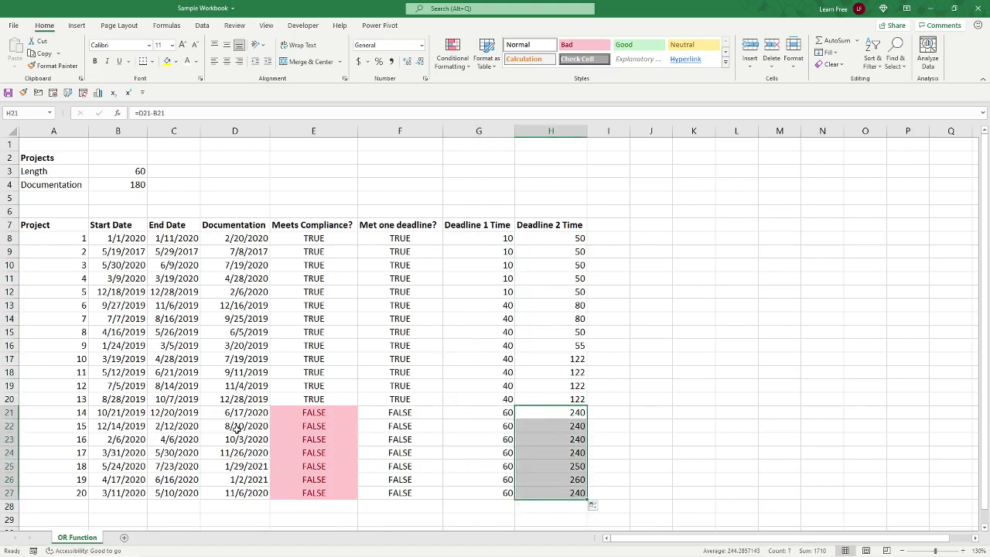
click(643, 416)
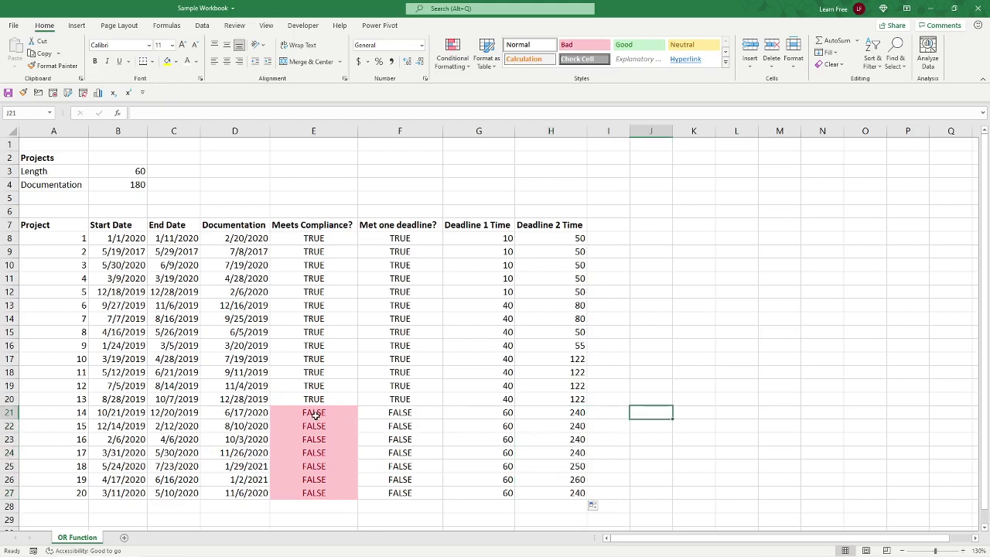
- Change the End Date formula for project 15 in C22 to =B22+59 and check its Meets Compliance formula
click(120, 426)
click(167, 428)
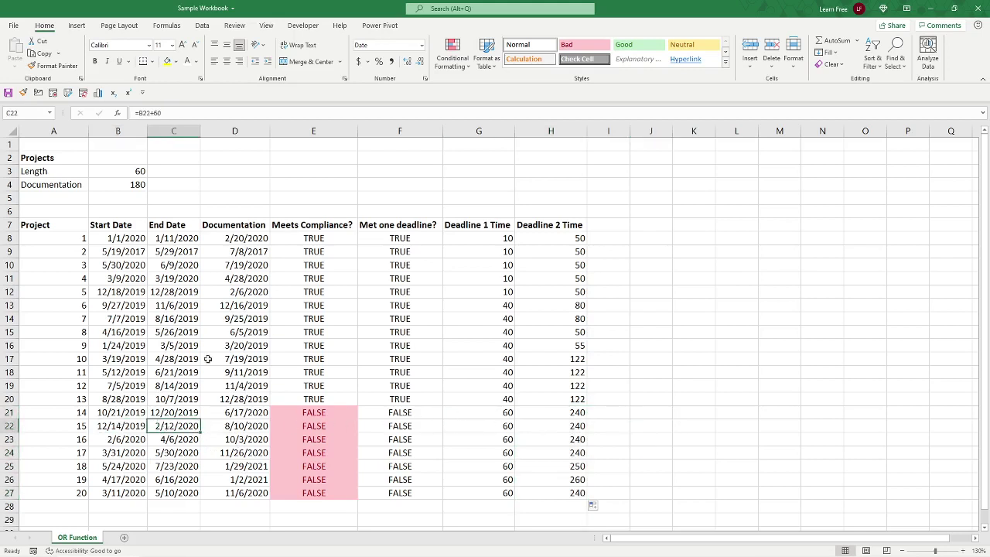
click(191, 114)
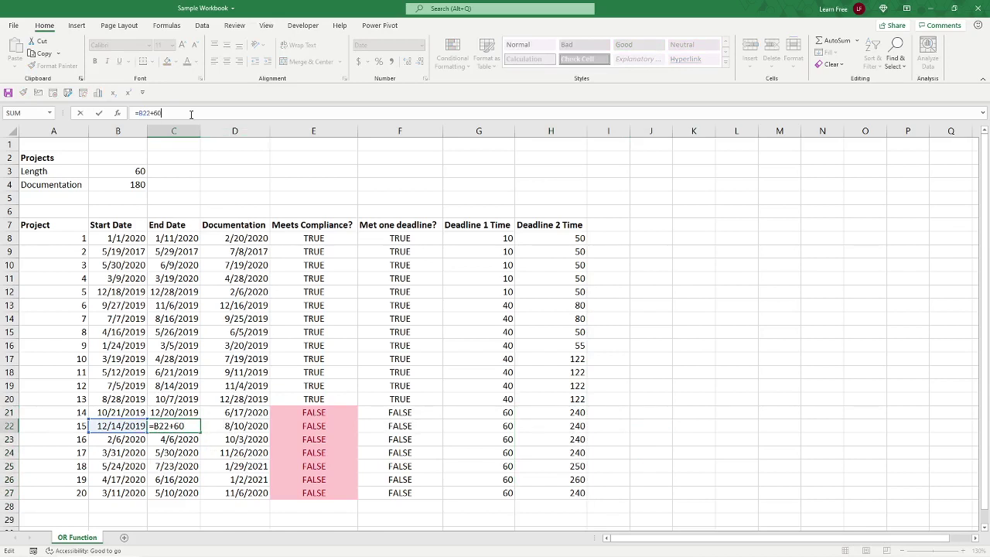
key(BackSpace)
key(BackSpace)
text(59)
key(Return)
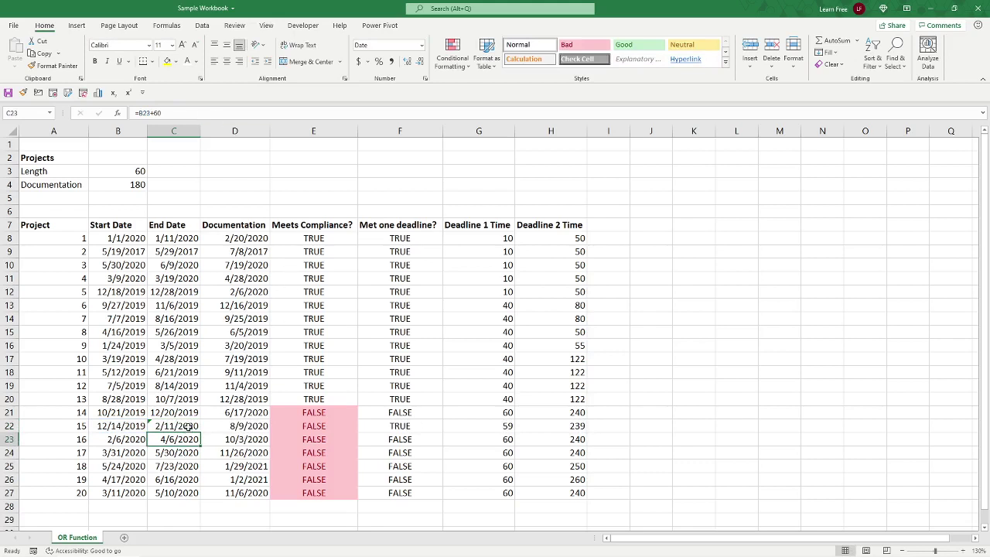
click(294, 425)
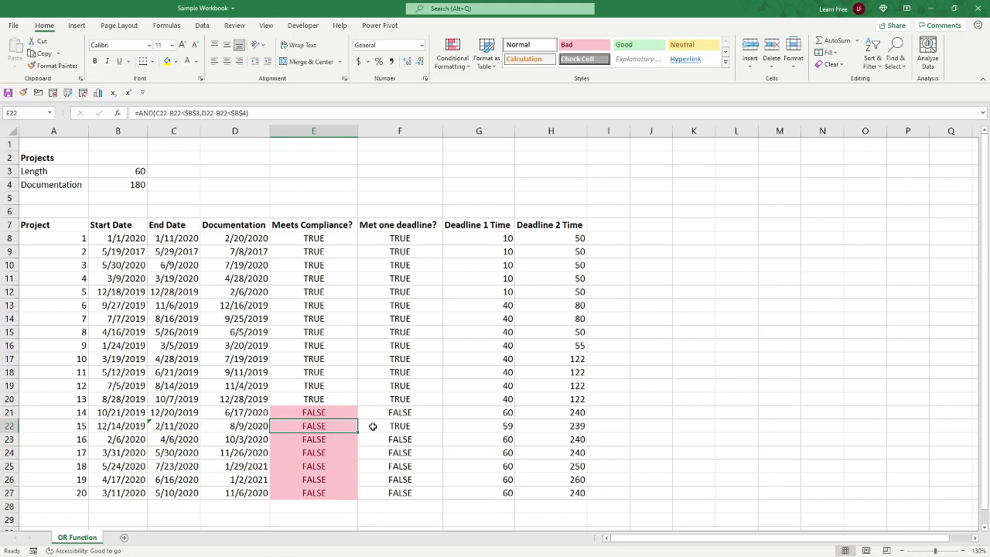
- Apply a text-contains "false" conditional format with Light Red Fill with Dark Red Text to the Met one deadline results in F8:F27
drag(374, 237, 386, 485)
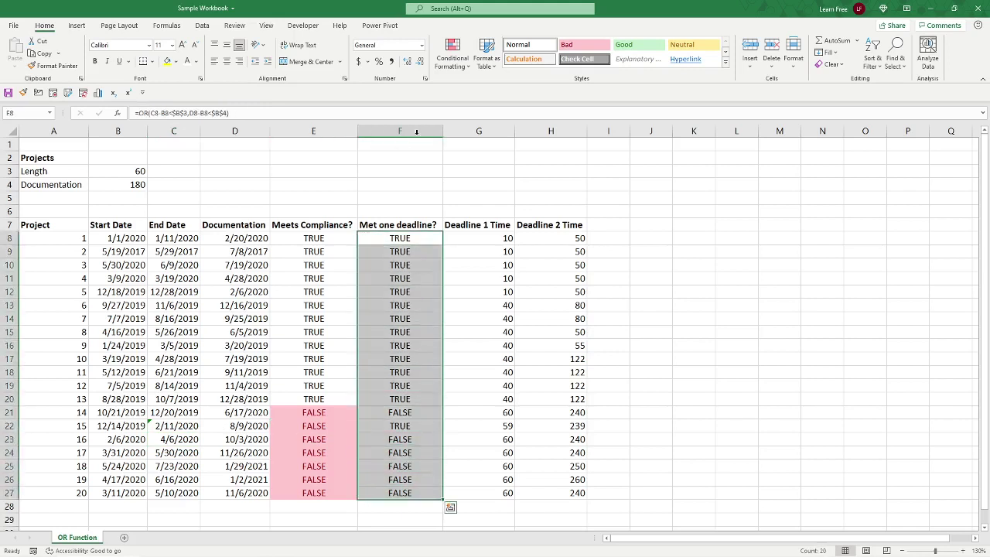
click(463, 67)
mouse_move(498, 93)
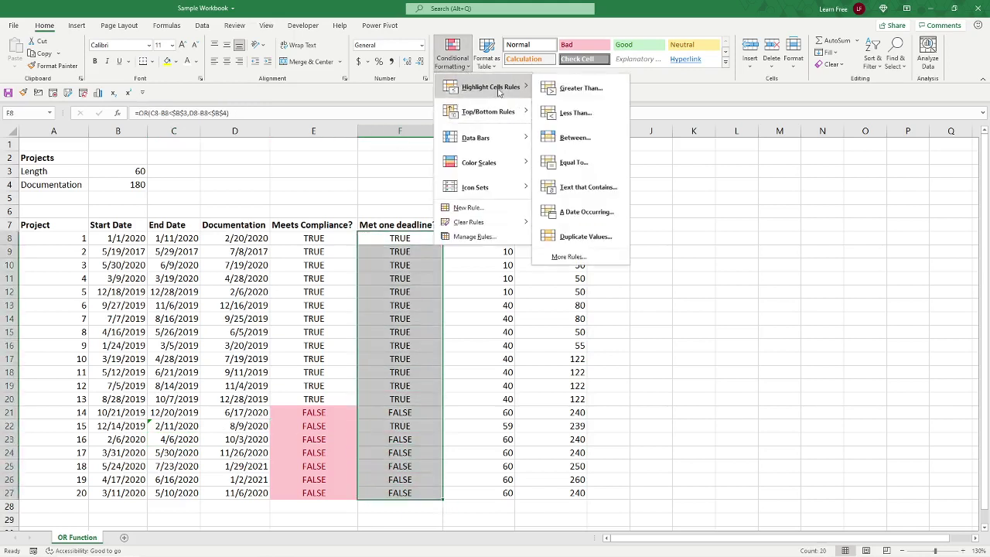
click(600, 187)
text(FALSE)
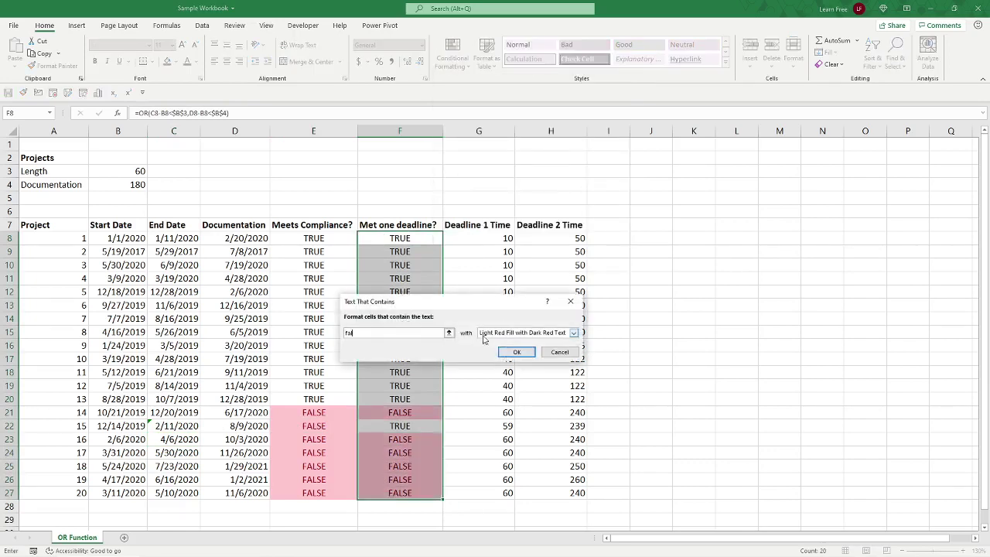
key(Return)
click(473, 408)
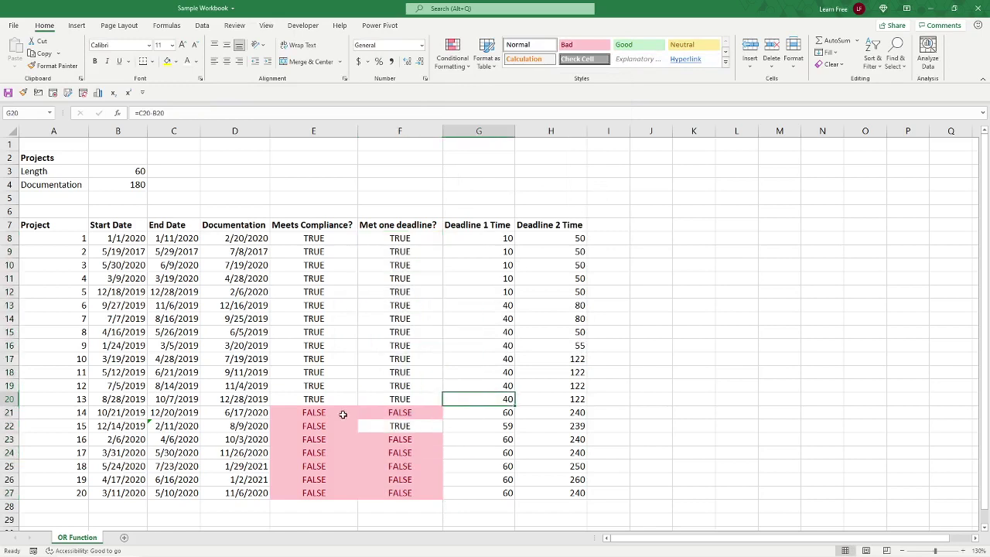
- Restore the End Date formula in C22 to =B22+60 and check the Met one deadline formulas for projects 14 and 15
click(162, 424)
click(167, 113)
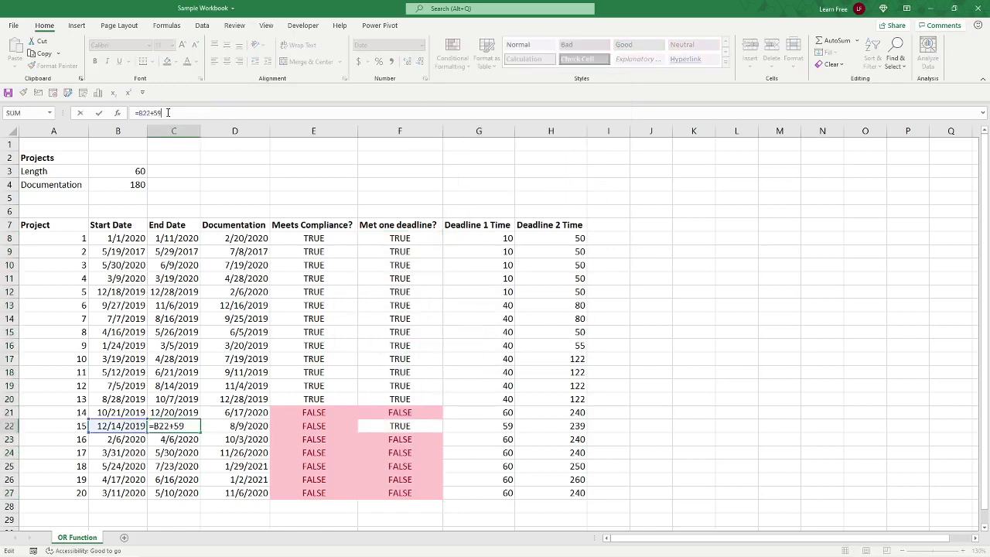
key(BackSpace)
key(BackSpace)
text(60)
key(Return)
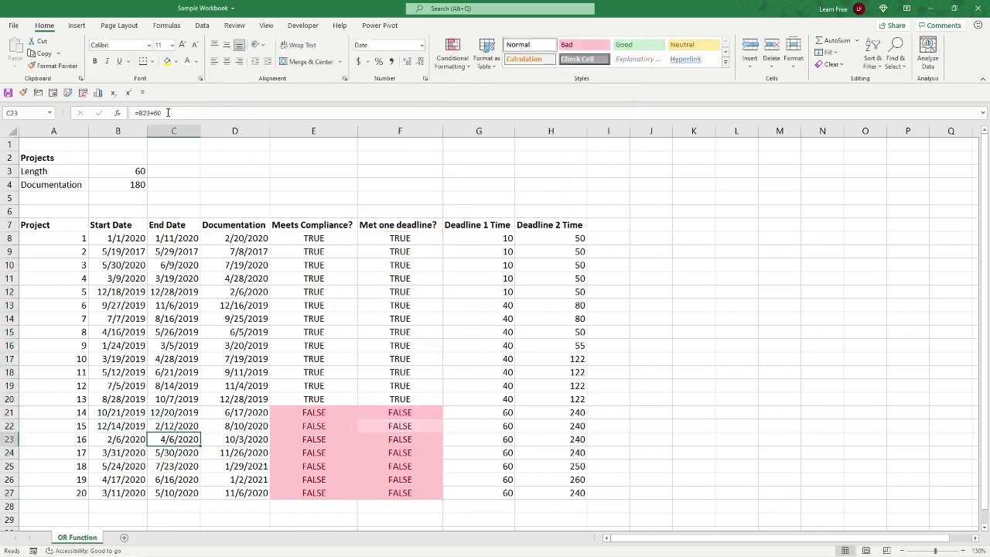
click(376, 414)
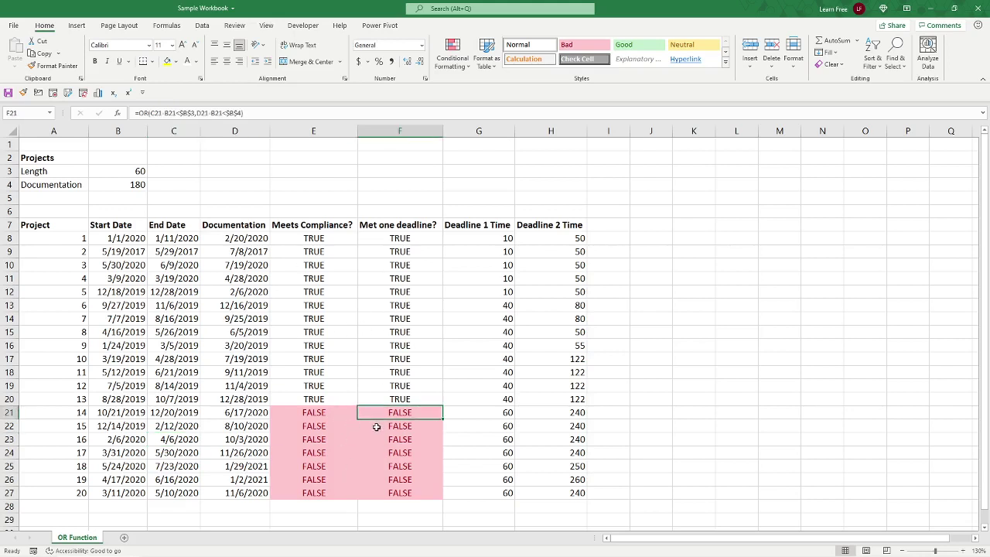
click(376, 426)
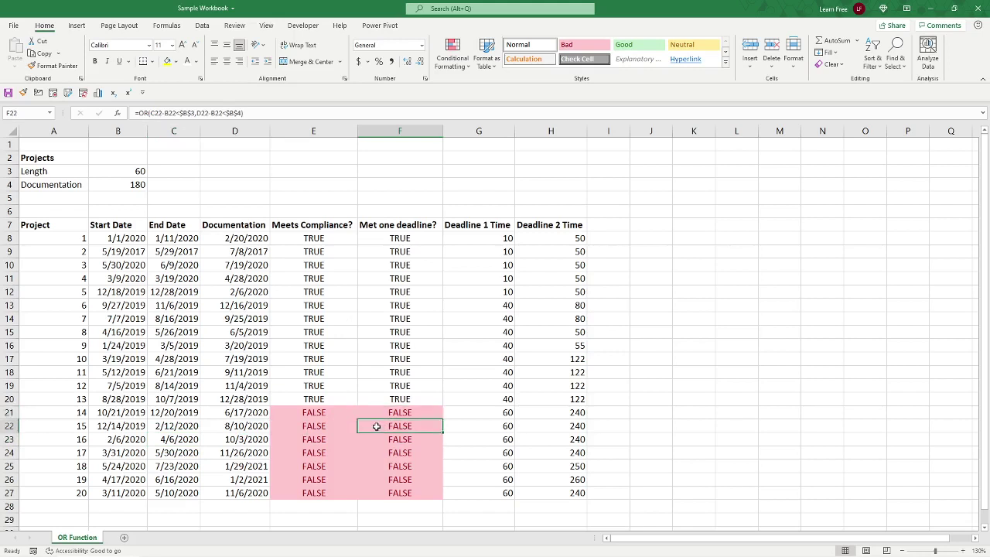
- Edit project 15's End Date formula in C22 to =B22+59
click(167, 425)
click(174, 113)
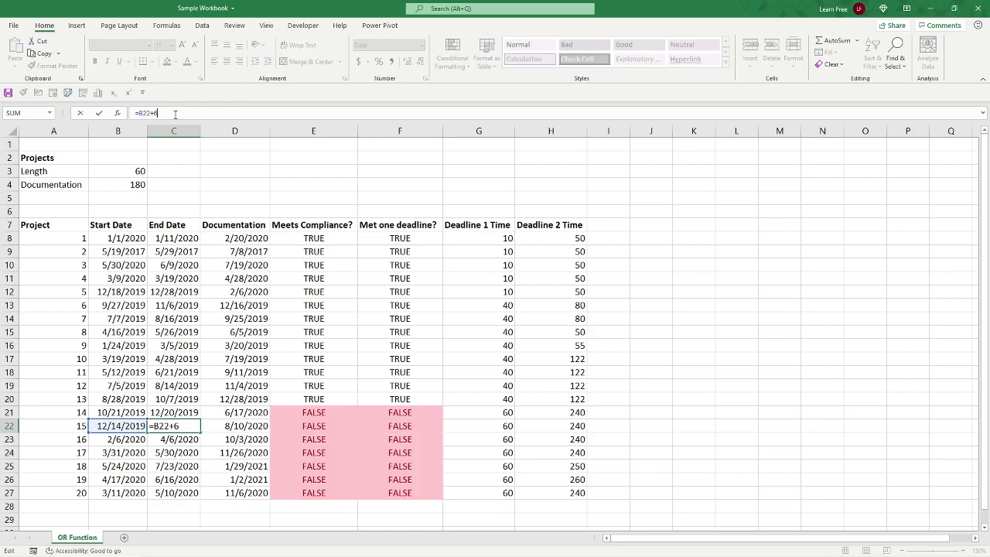
text(59)
key(Return)
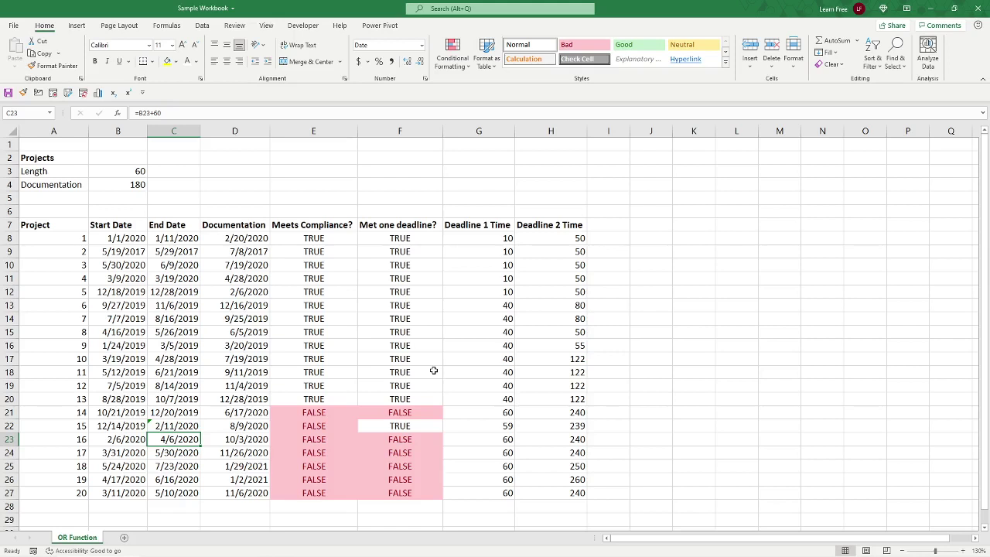
- Test the Documentation limit in B4 with 240 and 250
click(125, 187)
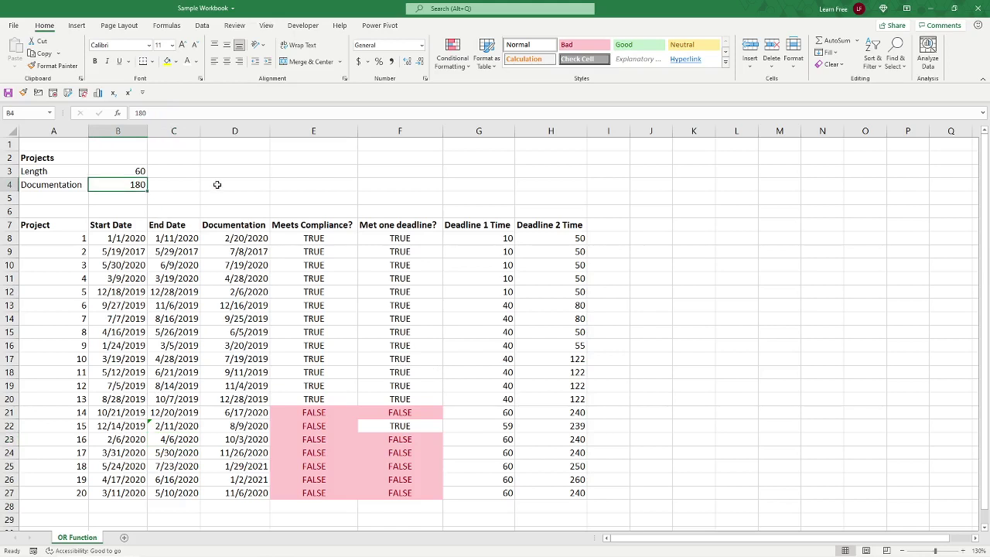
text(240)
key(Return)
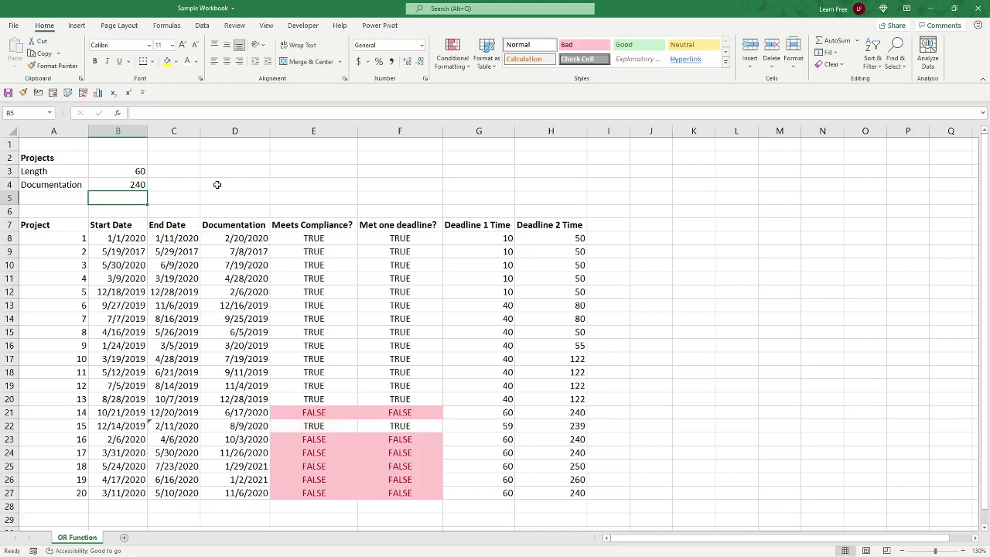
key(Up)
text(250)
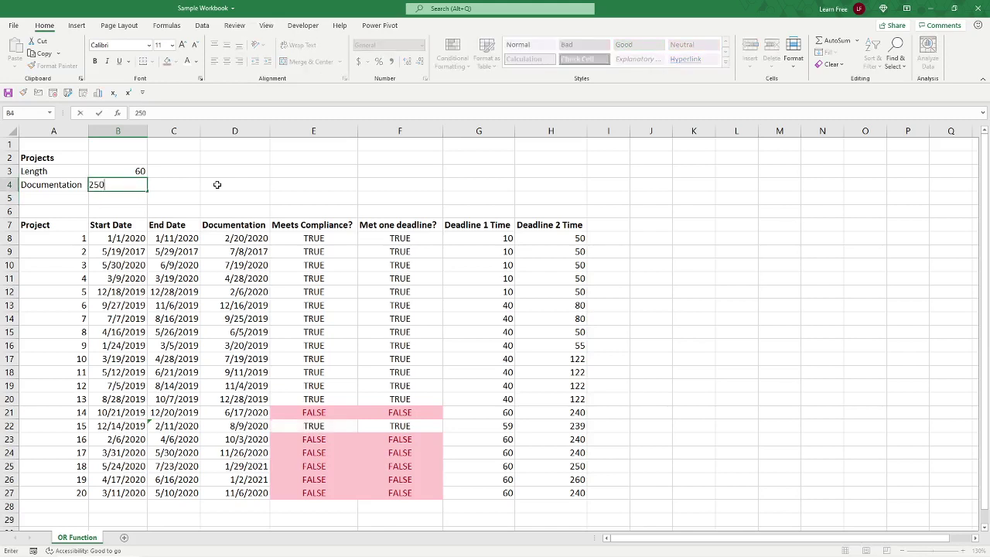
key(Return)
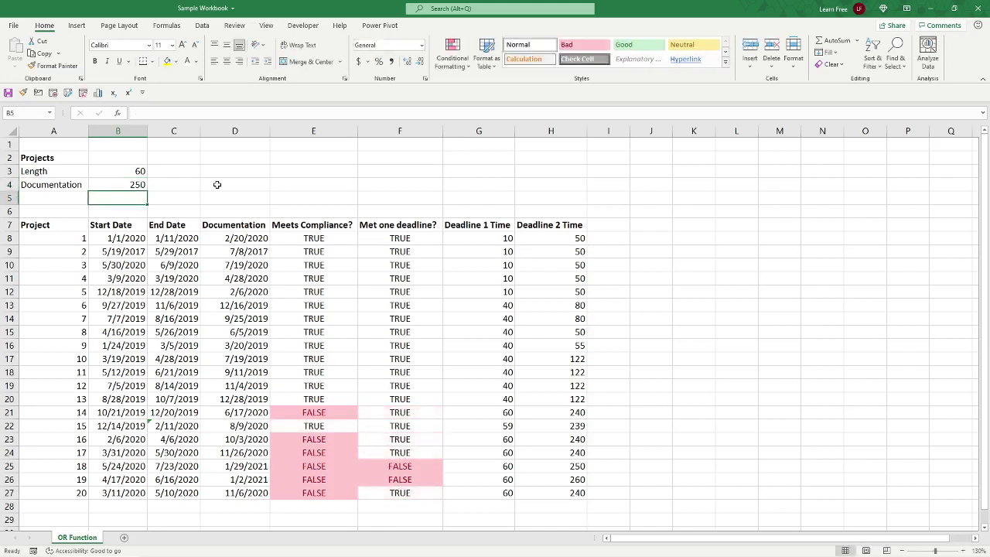
- Set the Documentation limit in B4 back to 180
key(Up)
text(180)
key(ctrl+Return)
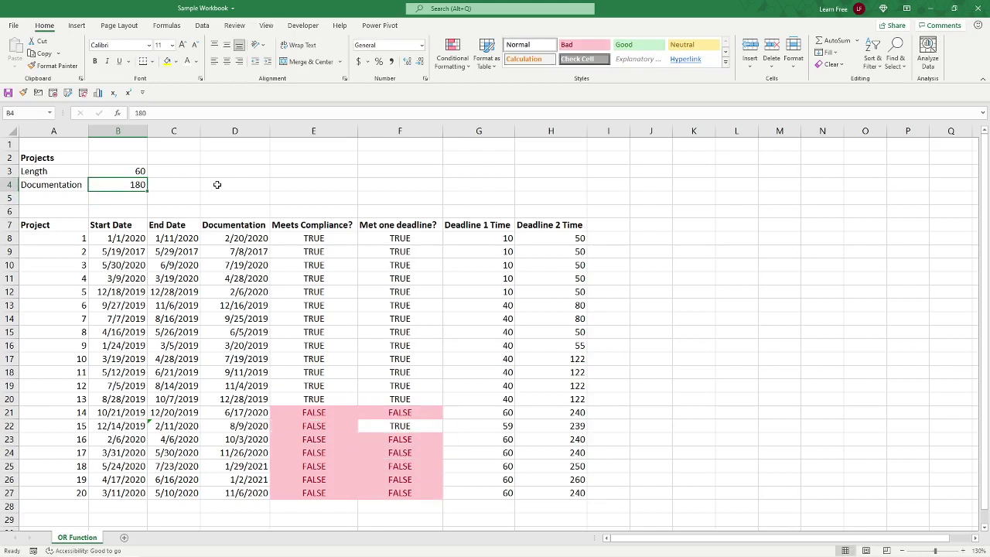
drag(217, 184, 218, 176)
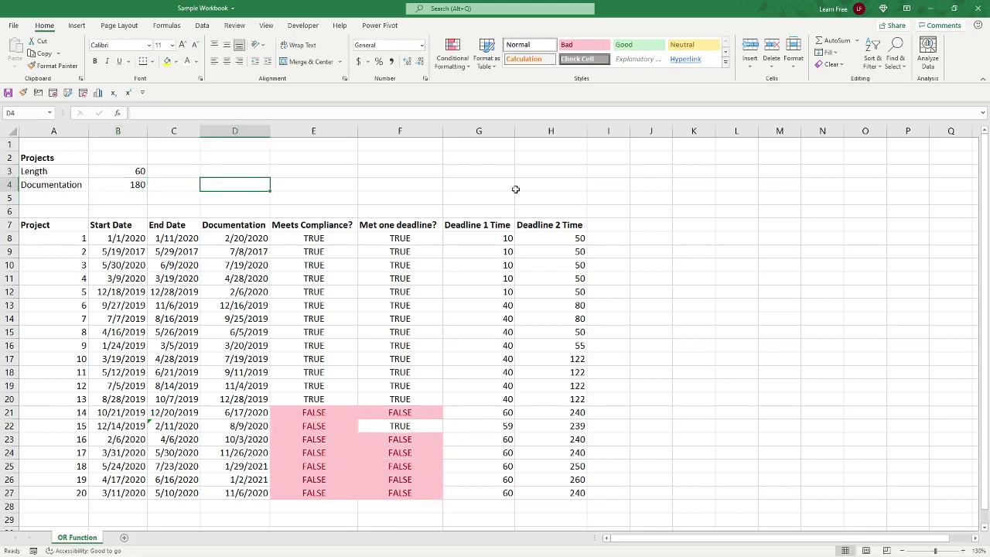
click(544, 198)
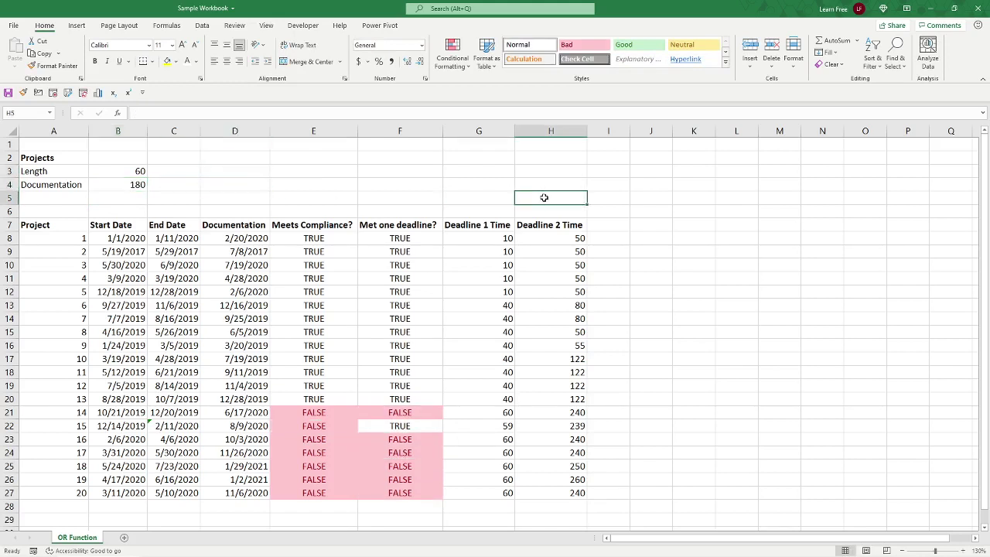